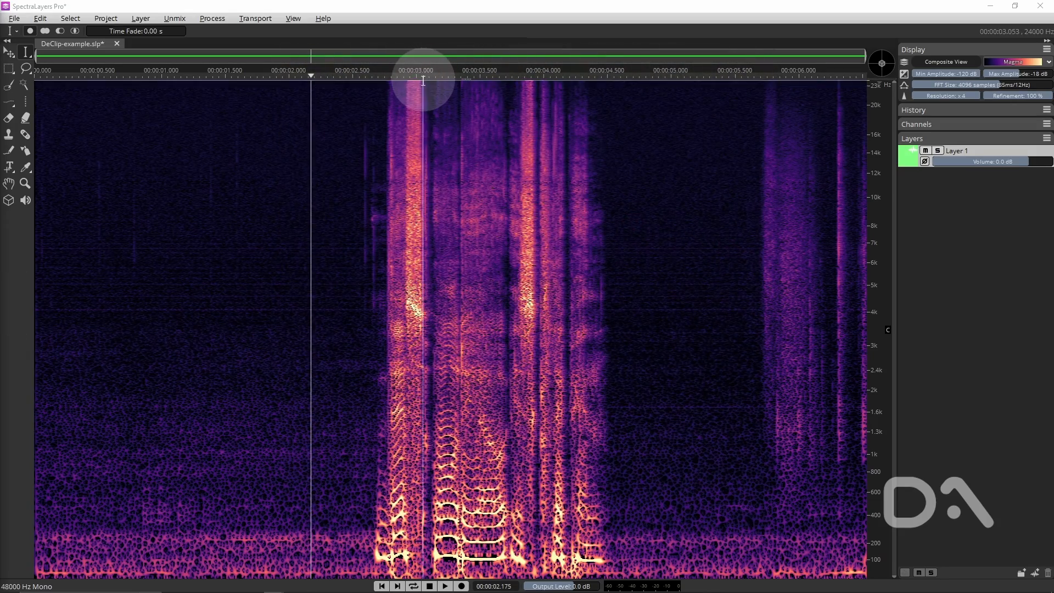
- Reveal the waveform above the spectrogram and inspect the clipped speech peaks up close with Layer 1's volume lowered to -8.0 dB
{"action": "left_click_drag", "start_coordinate": [419, 82], "coordinate": [423, 226]}
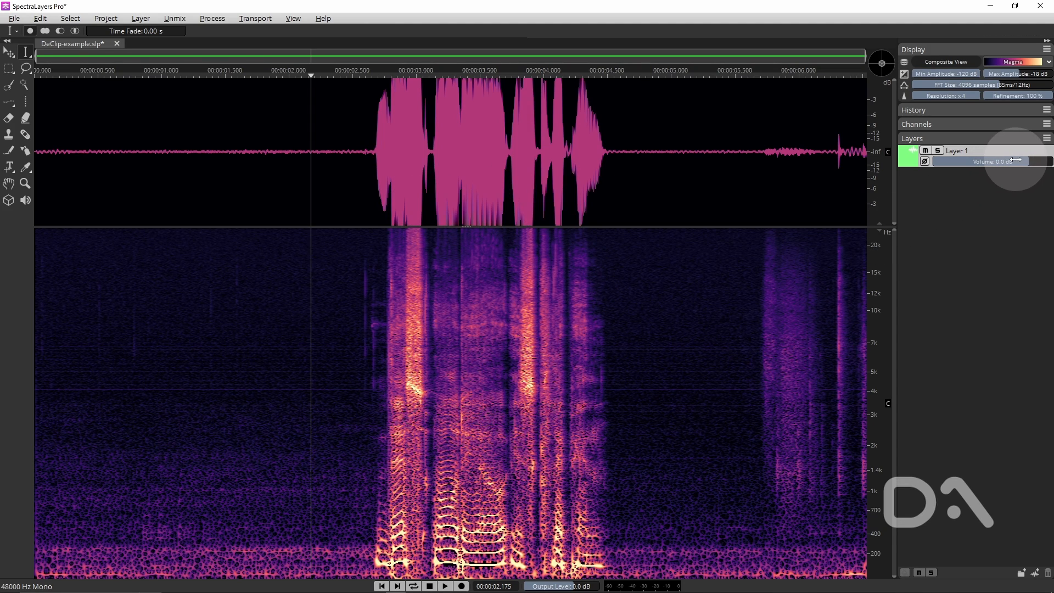
{"action": "left_click_drag", "start_coordinate": [1017, 160], "coordinate": [1012, 161]}
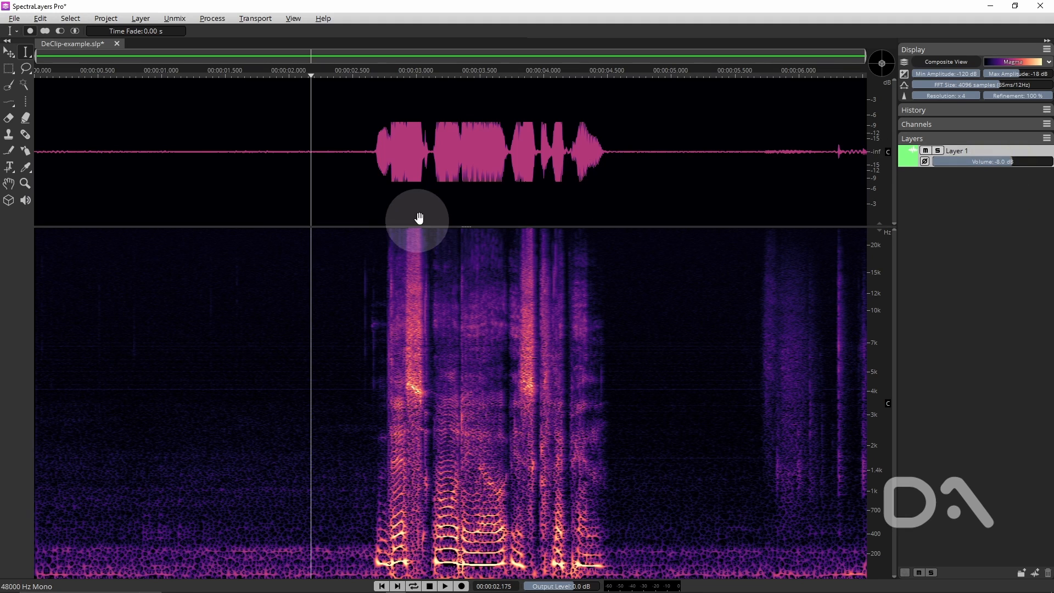
{"action": "scroll", "coordinate": [445, 203], "scroll_direction": "up", "scroll_amount": 15}
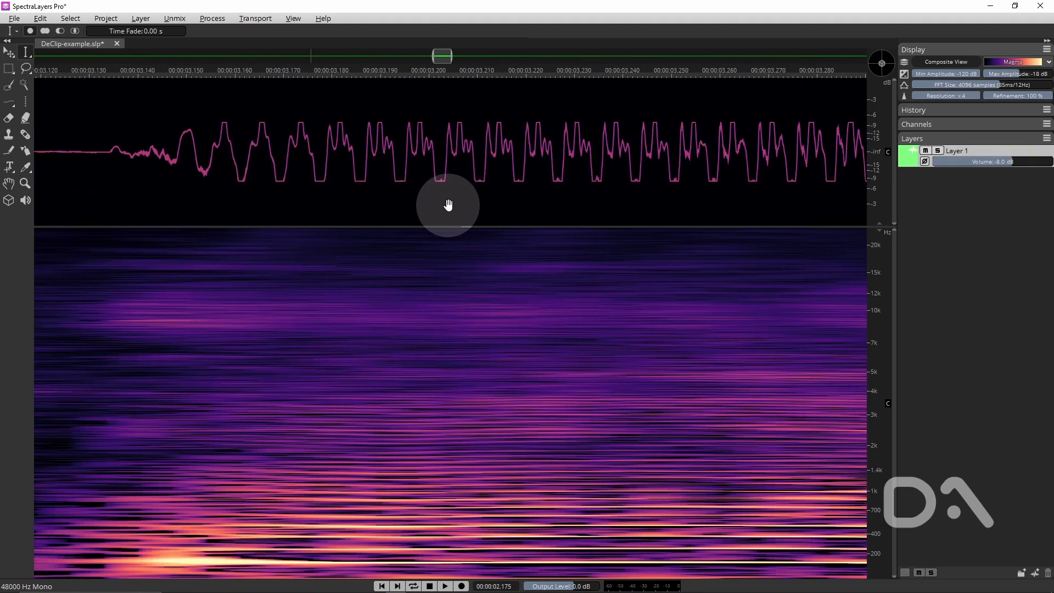
{"action": "scroll", "coordinate": [448, 205], "scroll_direction": "up", "scroll_amount": 4}
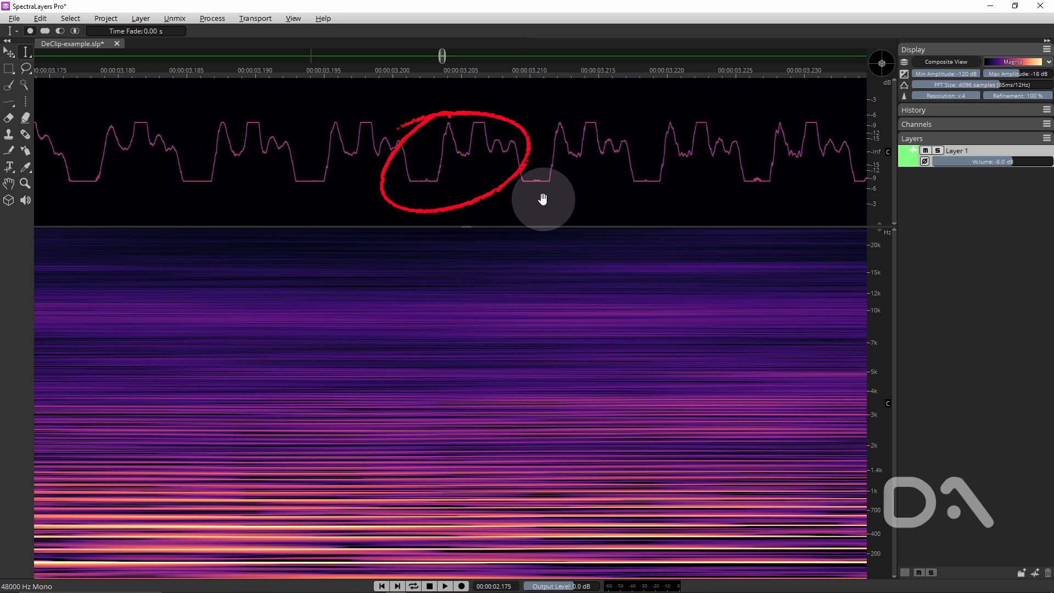
{"action": "scroll", "coordinate": [467, 346], "scroll_direction": "down", "scroll_amount": 9}
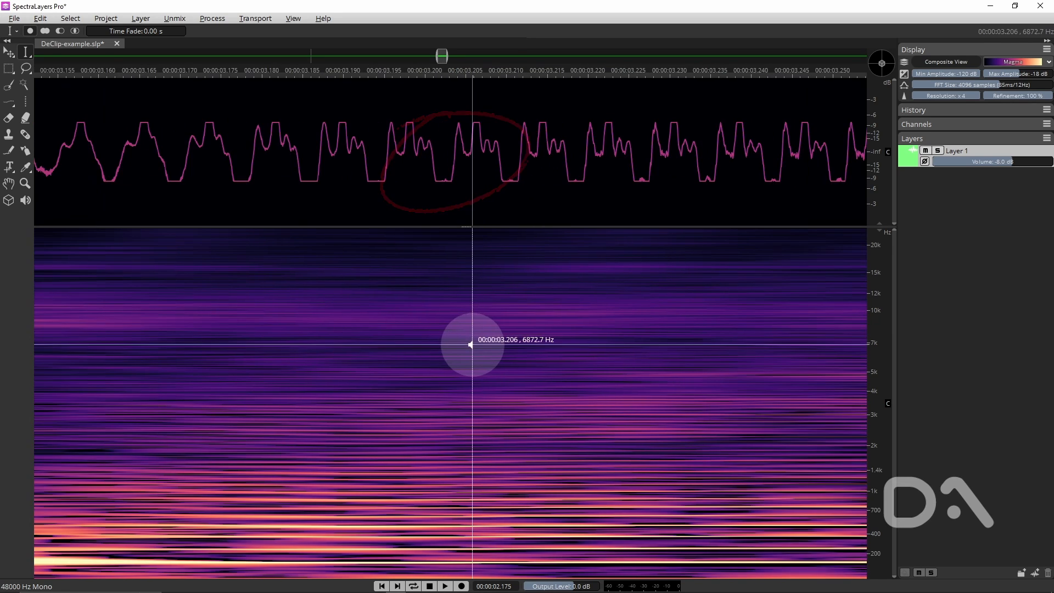
{"action": "scroll", "coordinate": [460, 354], "scroll_direction": "down", "scroll_amount": 10}
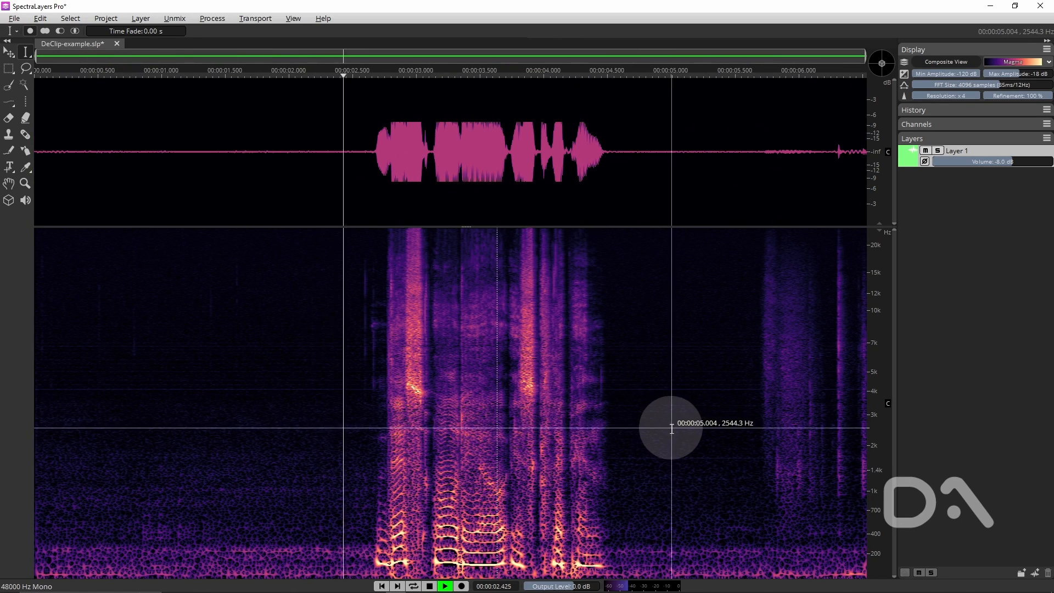
- Reset Layer 1's volume to 0.0 dB and play back the clipped speech
{"action": "left_click_drag", "start_coordinate": [1013, 161], "coordinate": [1038, 160]}
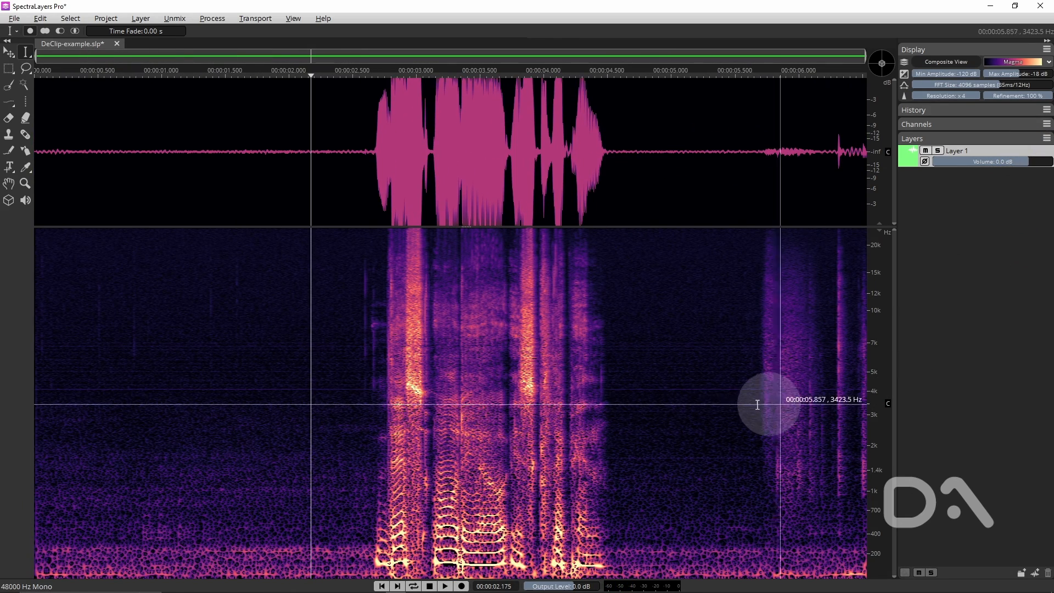
{"action": "key", "text": "space"}
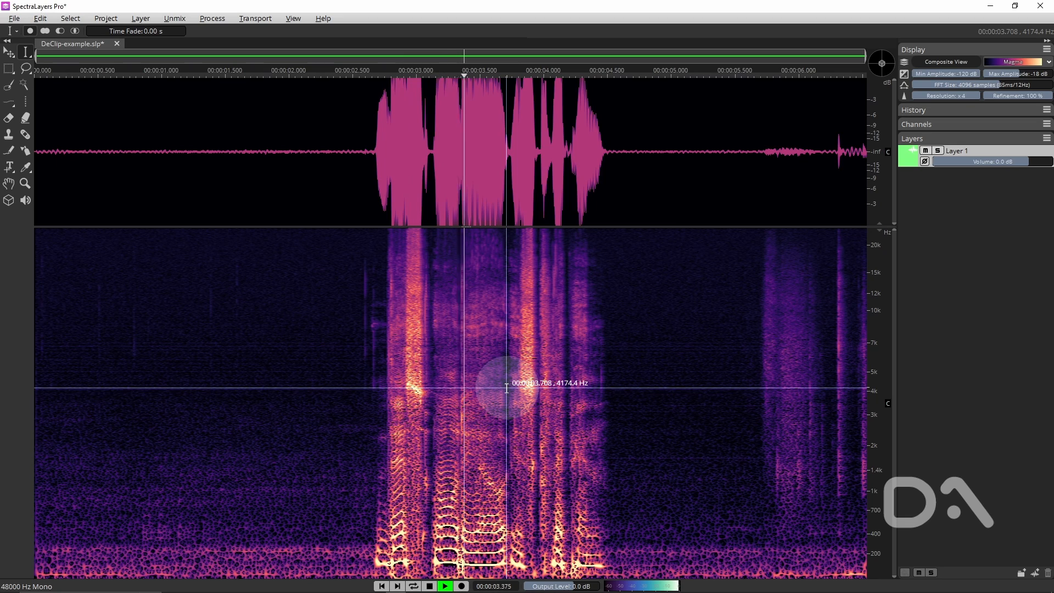
{"action": "key", "text": "space"}
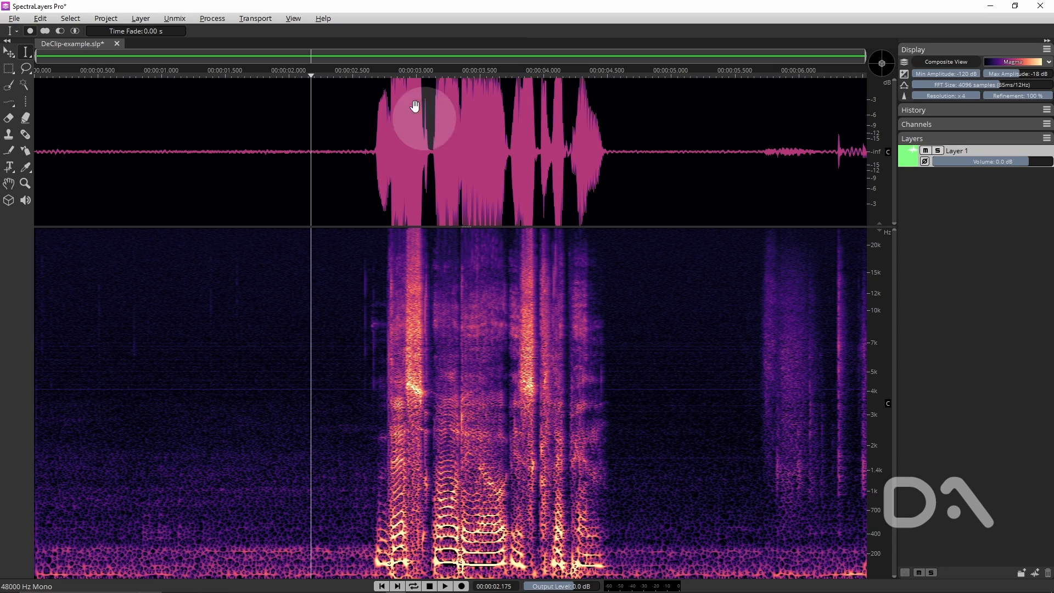
- Apply Clip Repair to Layer 1 with a 0.0 dB threshold, 100% reconstruction ratio and the limiter on, and play back the audio
{"action": "left_click", "coordinate": [212, 18]}
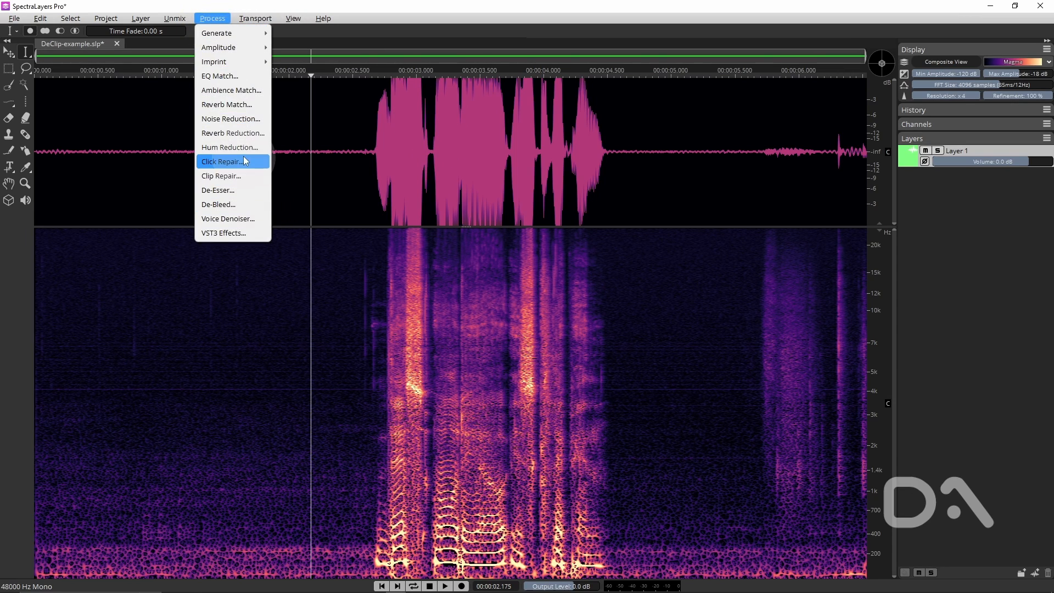
{"action": "left_click", "coordinate": [247, 176]}
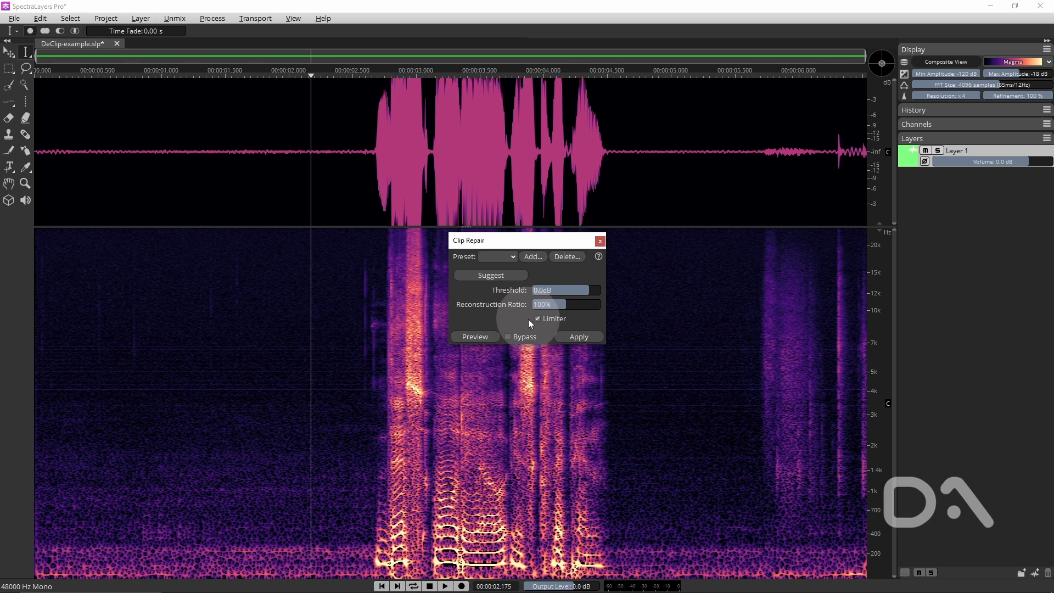
{"action": "left_click", "coordinate": [576, 337]}
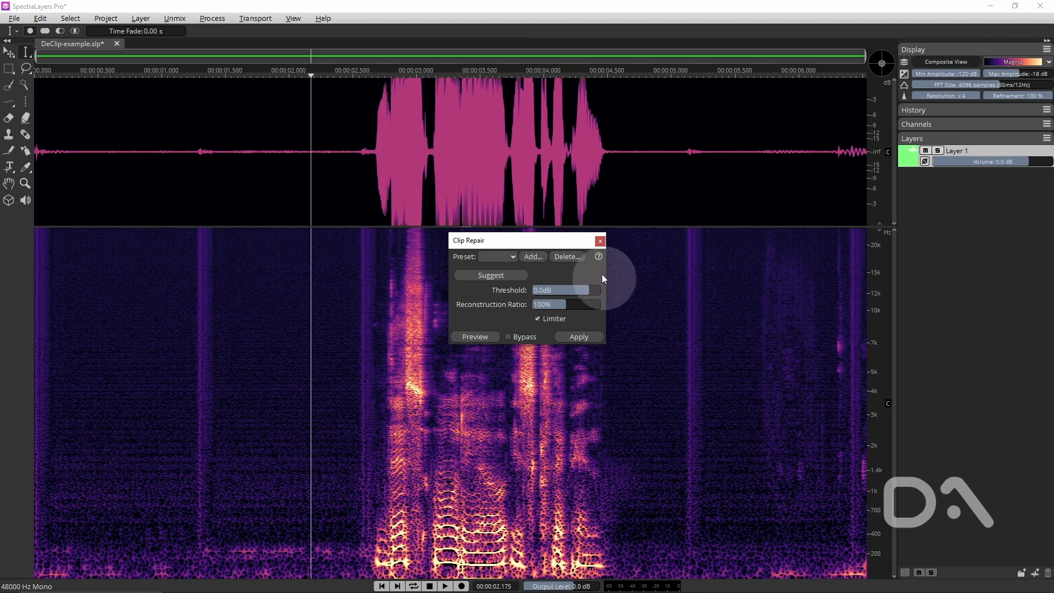
{"action": "left_click", "coordinate": [599, 243]}
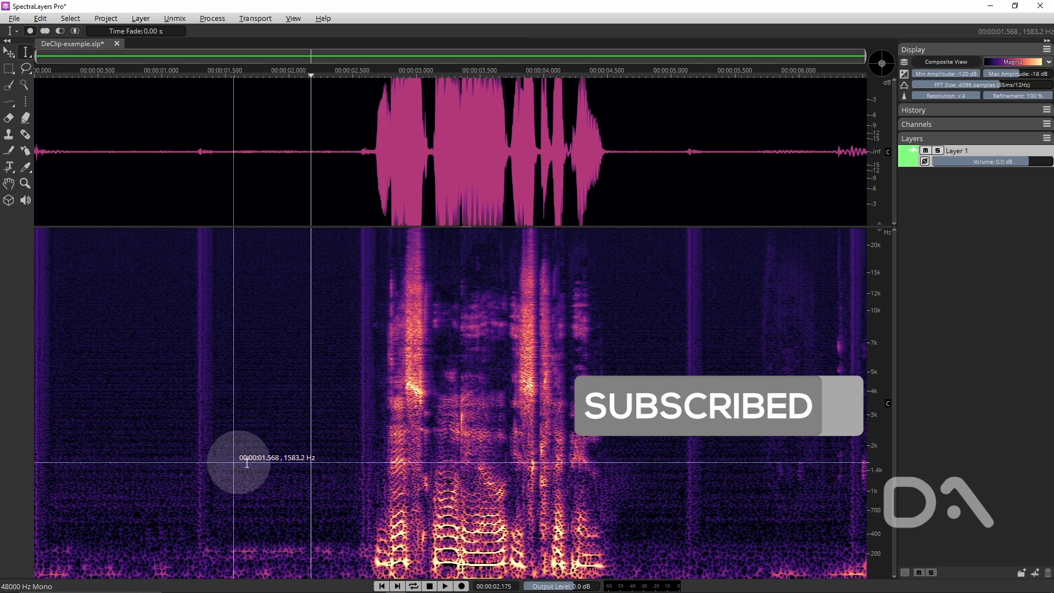
{"action": "key", "text": "space"}
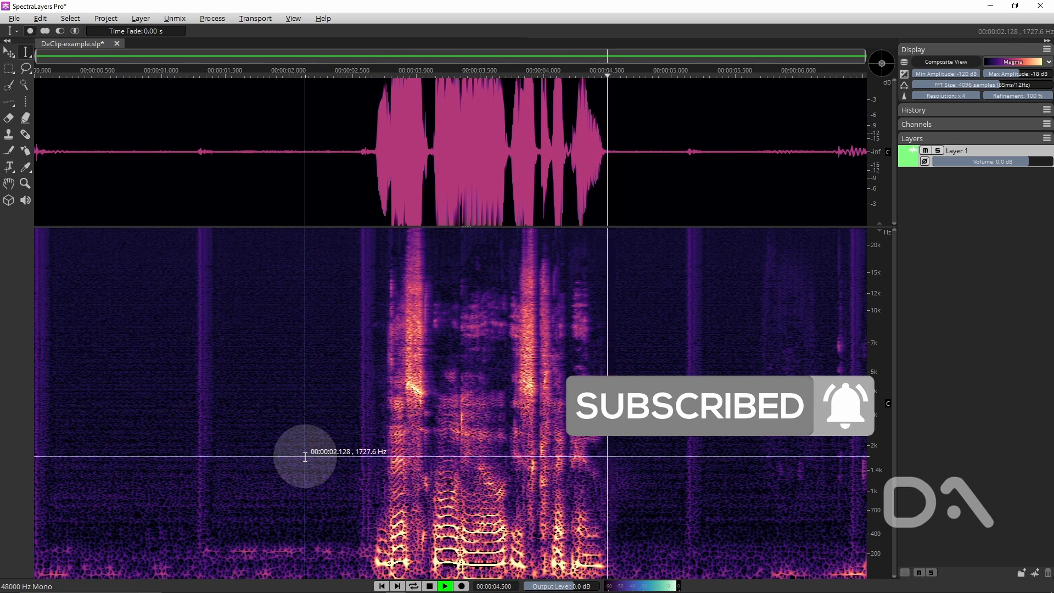
{"action": "key", "text": "space"}
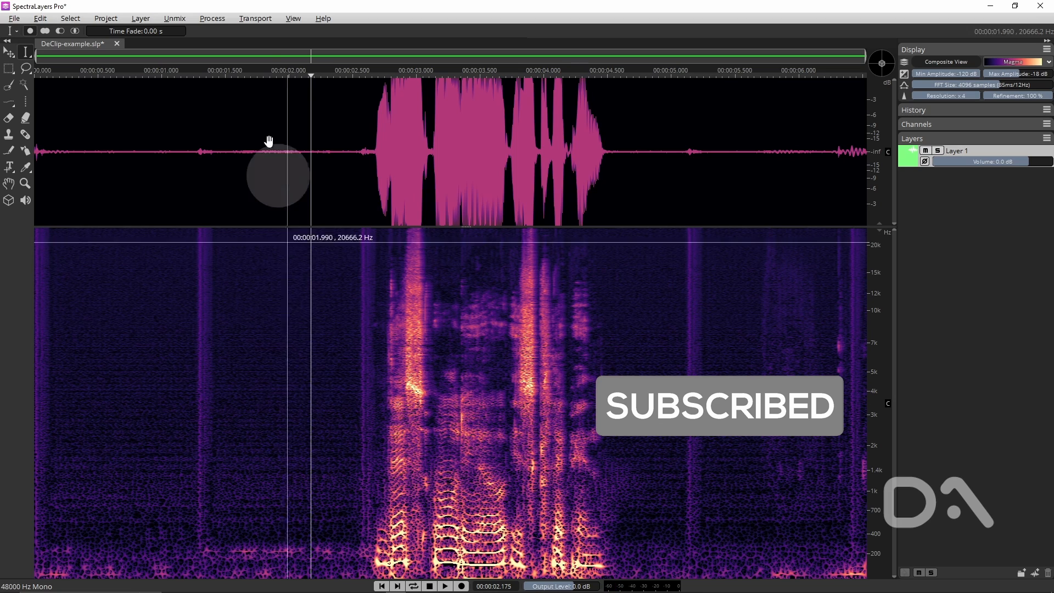
- Unmix Layer 1 with Noisy Speech into separate Speech and Noise layers
{"action": "left_click", "coordinate": [175, 20]}
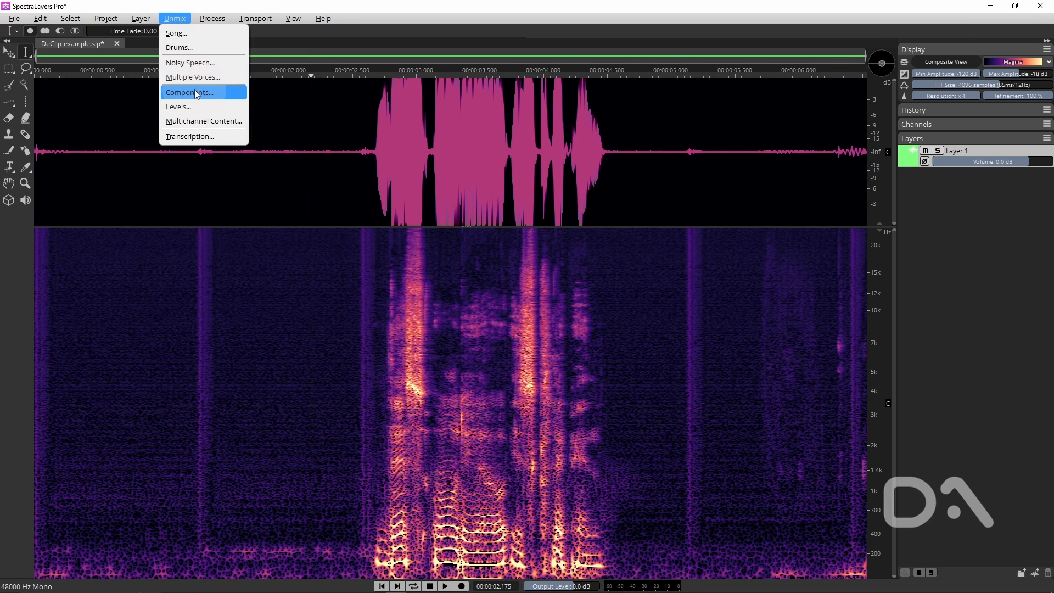
{"action": "left_click", "coordinate": [196, 65]}
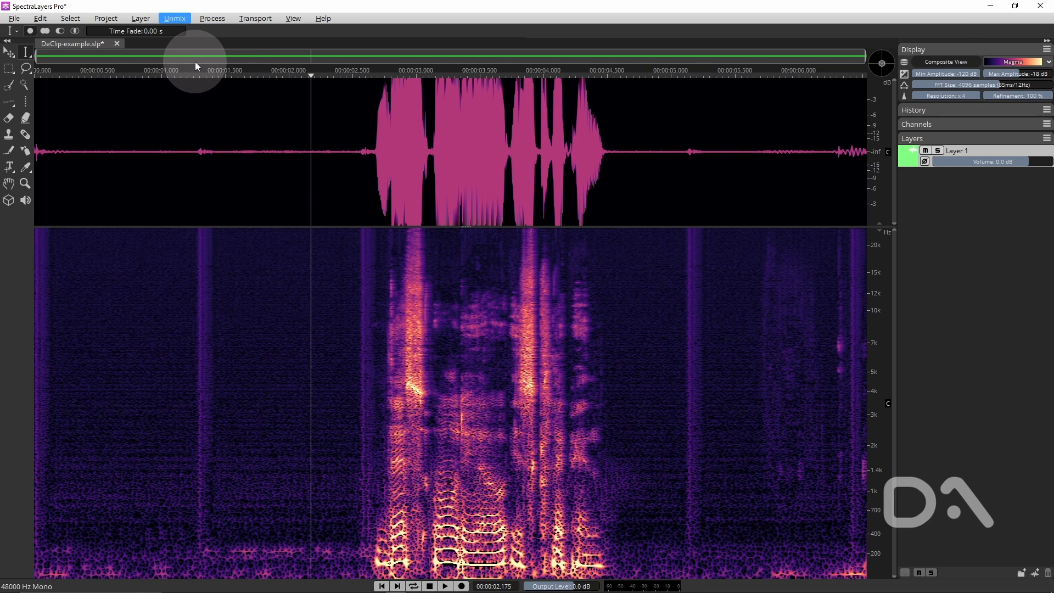
{"action": "left_click", "coordinate": [543, 304]}
{"action": "left_click", "coordinate": [549, 307]}
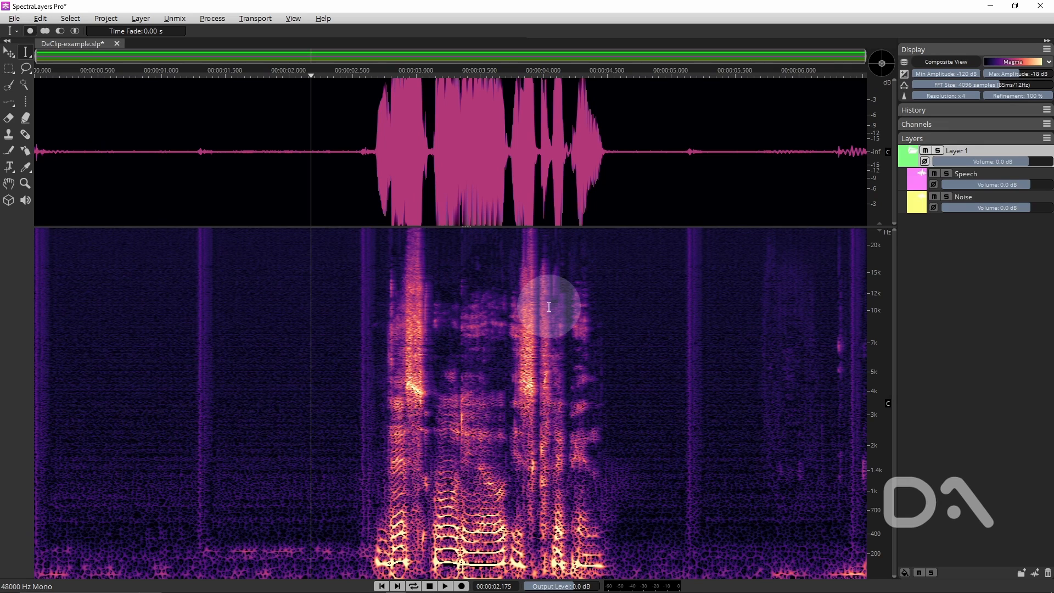
- Solo the Noise layer with Speech muted and listen to it from about 1 second into the recording
{"action": "left_click", "coordinate": [970, 237]}
{"action": "left_click", "coordinate": [948, 175]}
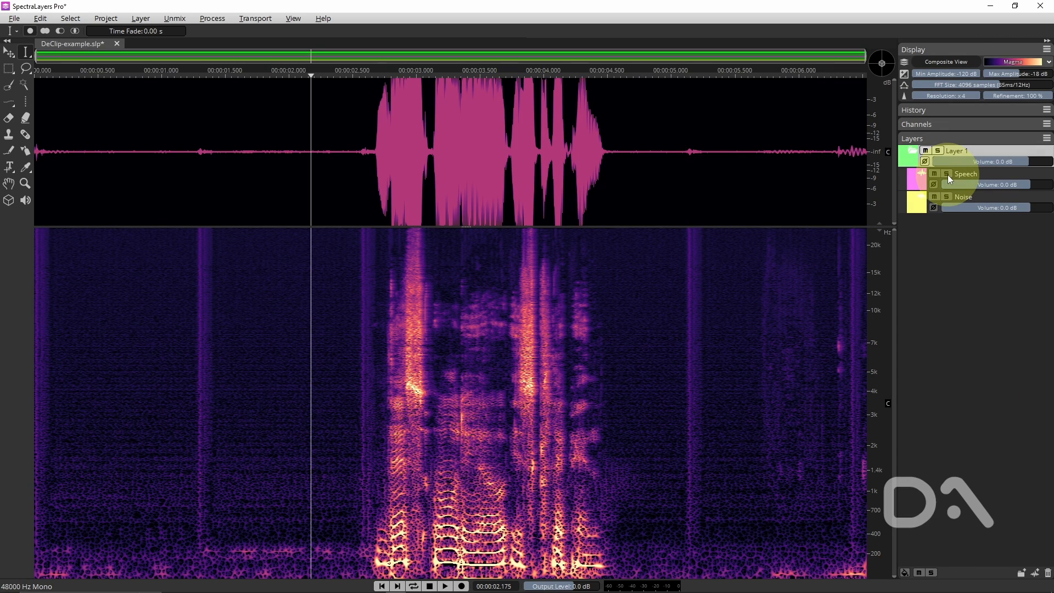
{"action": "left_click", "coordinate": [945, 173]}
{"action": "left_click", "coordinate": [946, 195]}
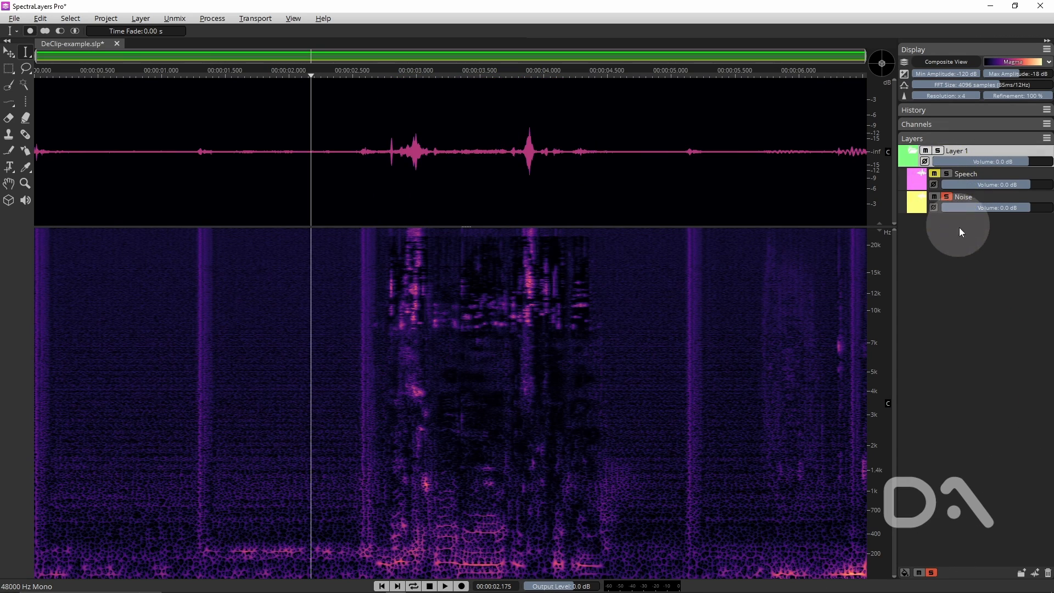
{"action": "left_click", "coordinate": [162, 356]}
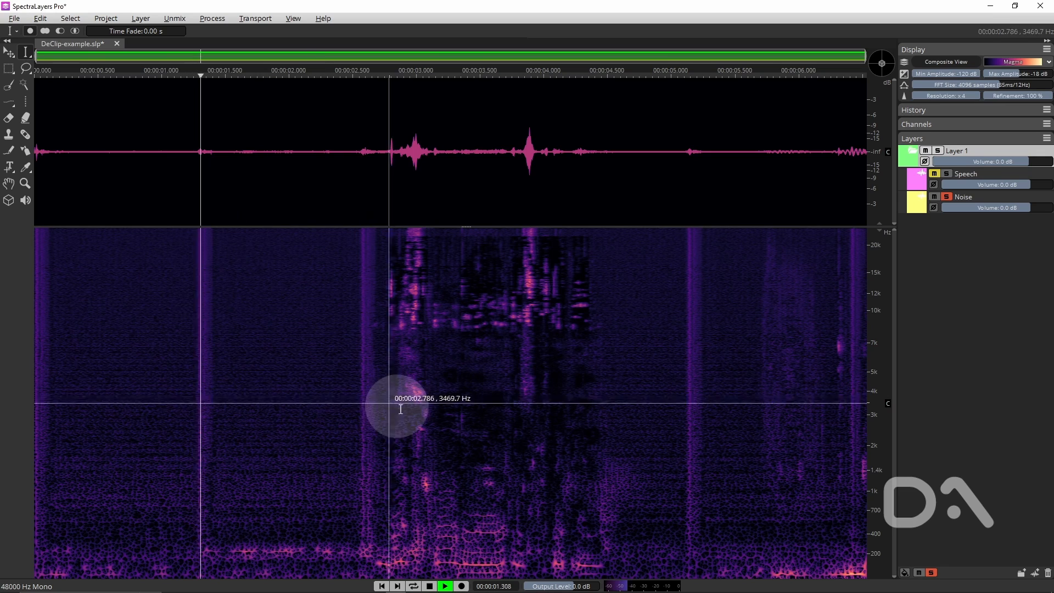
{"action": "key", "text": "space"}
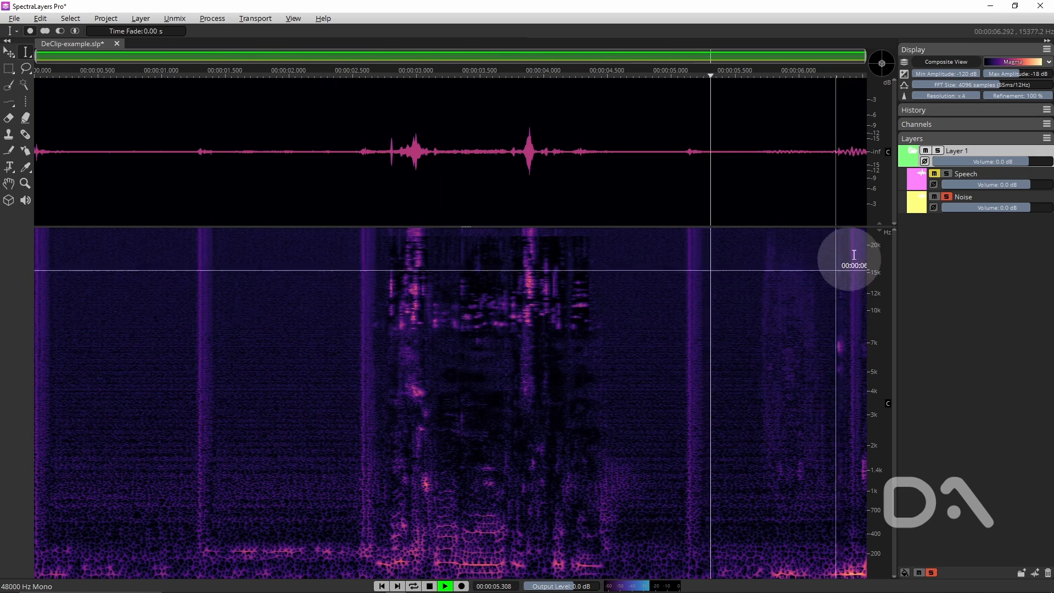
{"action": "key", "text": "space"}
- Solo the Speech layer, mute the Noise layer and play back the isolated speech
{"action": "left_click", "coordinate": [946, 174]}
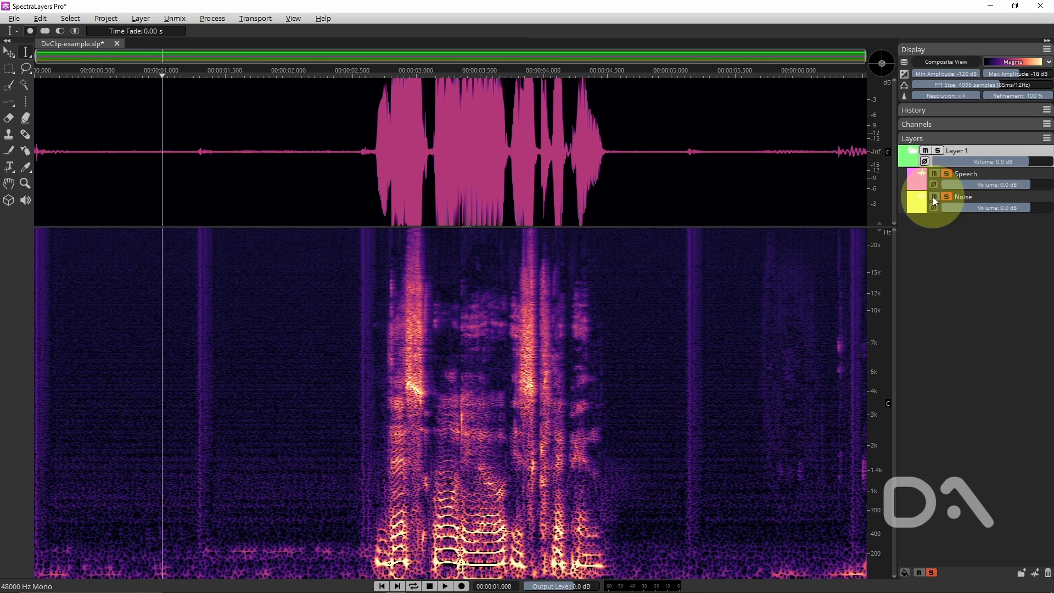
{"action": "left_click", "coordinate": [934, 197]}
{"action": "key", "text": "space"}
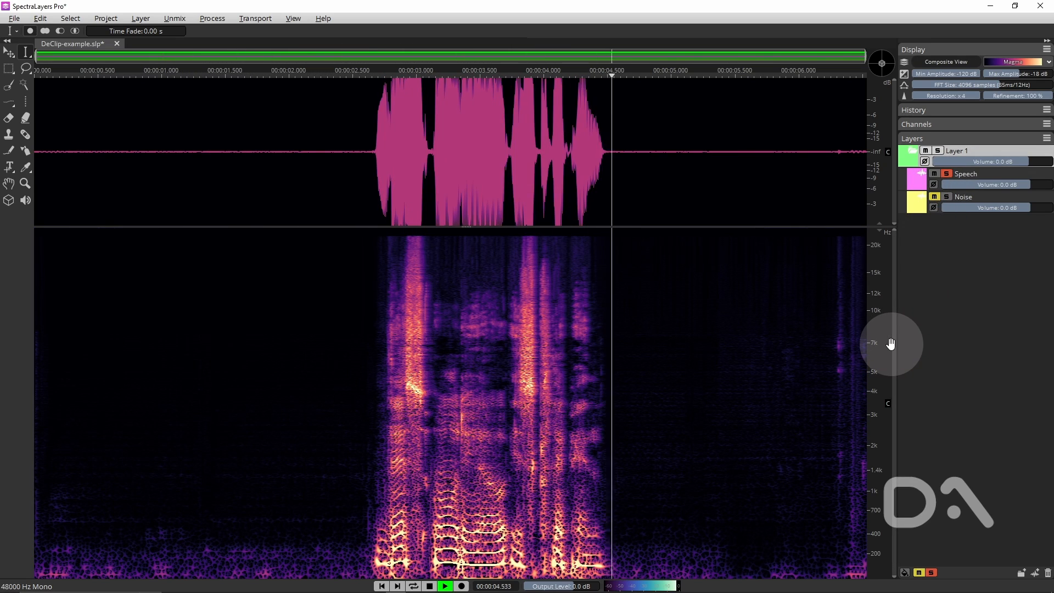
{"action": "key", "text": "space"}
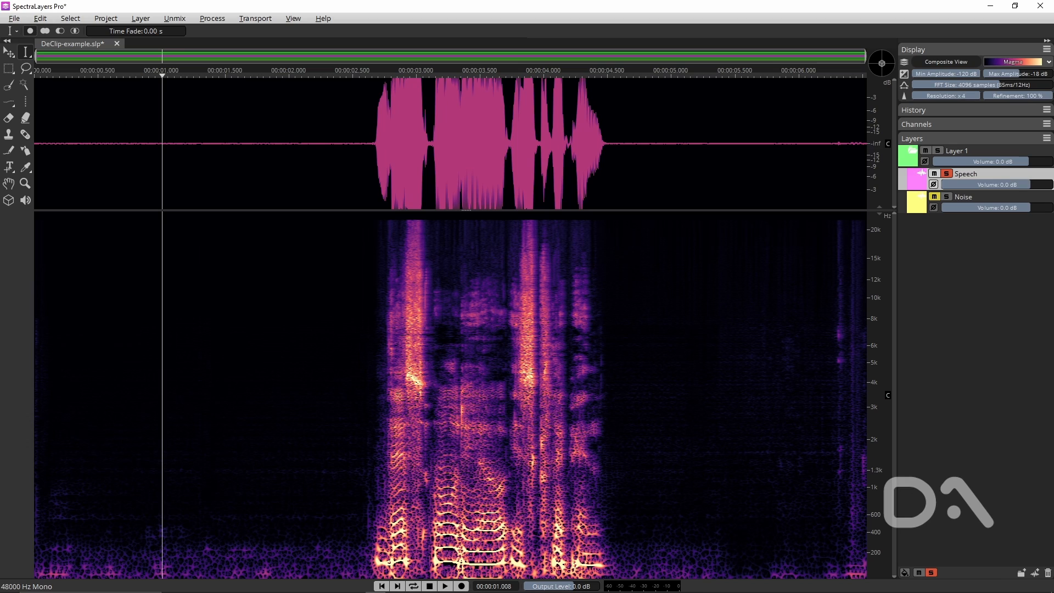
- Apply a gain of -4.0 dB to the Speech layer
{"action": "left_click", "coordinate": [205, 18]}
{"action": "mouse_move", "coordinate": [217, 36]}
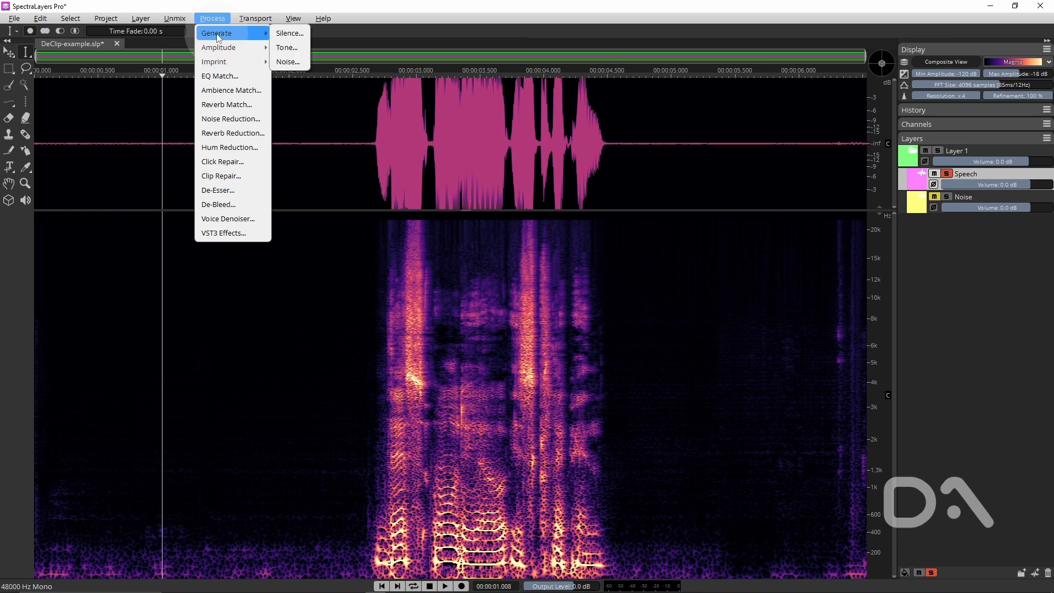
{"action": "left_click", "coordinate": [296, 48]}
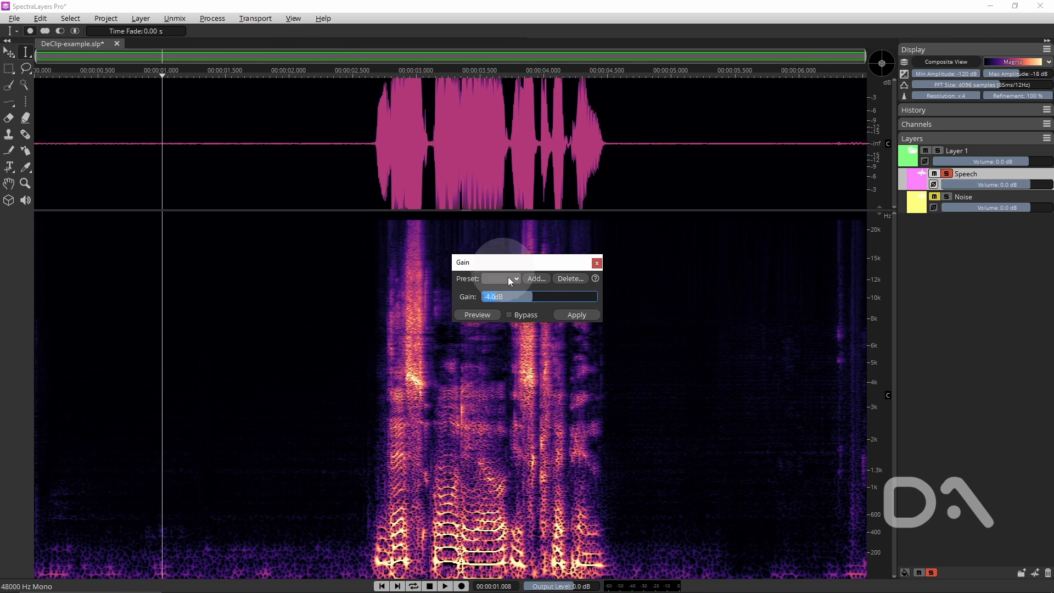
{"action": "left_click", "coordinate": [577, 315]}
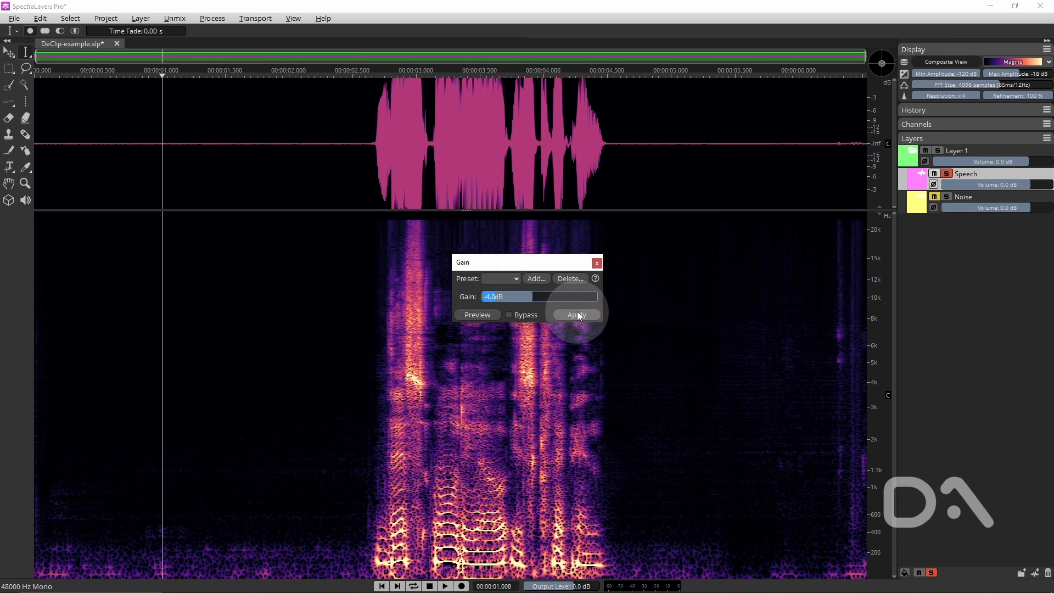
- Examine the Speech layer's waveform up close for flattened peaks, and close the Gain dialog
{"action": "scroll", "coordinate": [464, 197], "scroll_direction": "up", "scroll_amount": 3}
{"action": "scroll", "coordinate": [464, 196], "scroll_direction": "up", "scroll_amount": 5}
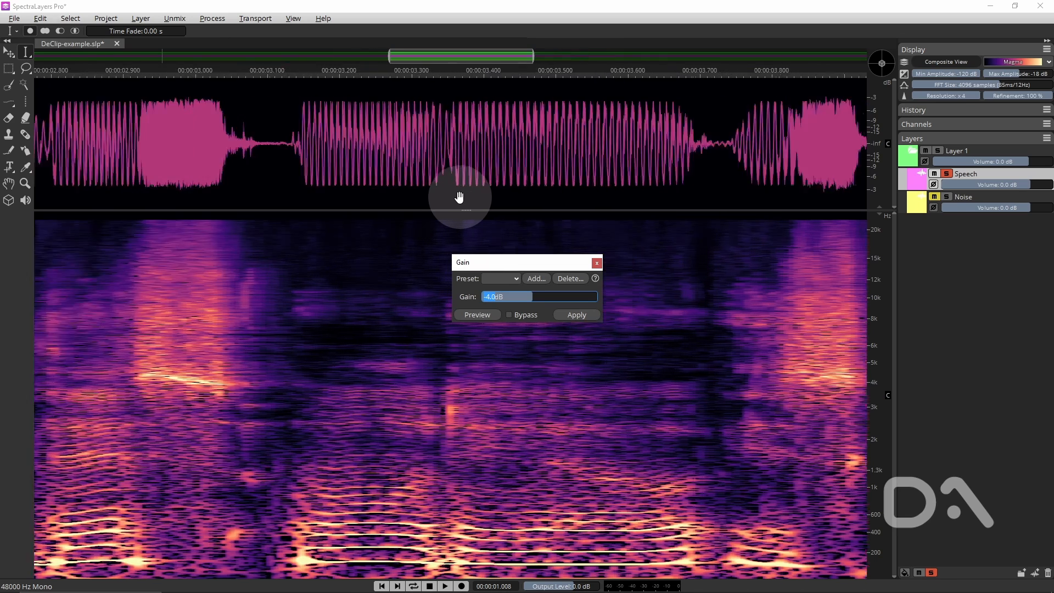
{"action": "scroll", "coordinate": [467, 199], "scroll_direction": "up", "scroll_amount": 4}
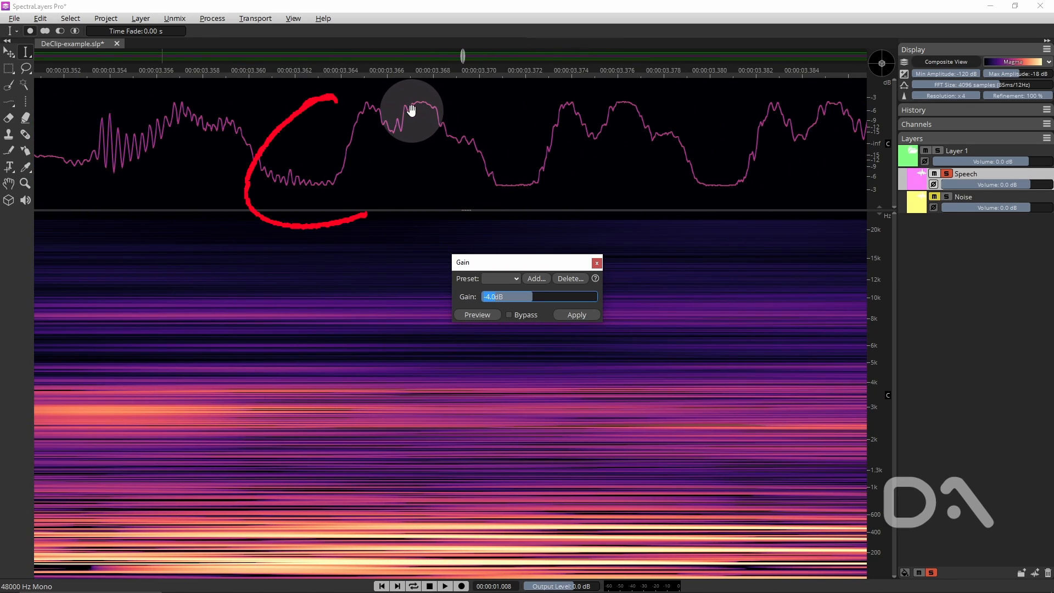
{"action": "scroll", "coordinate": [535, 189], "scroll_direction": "up", "scroll_amount": 1}
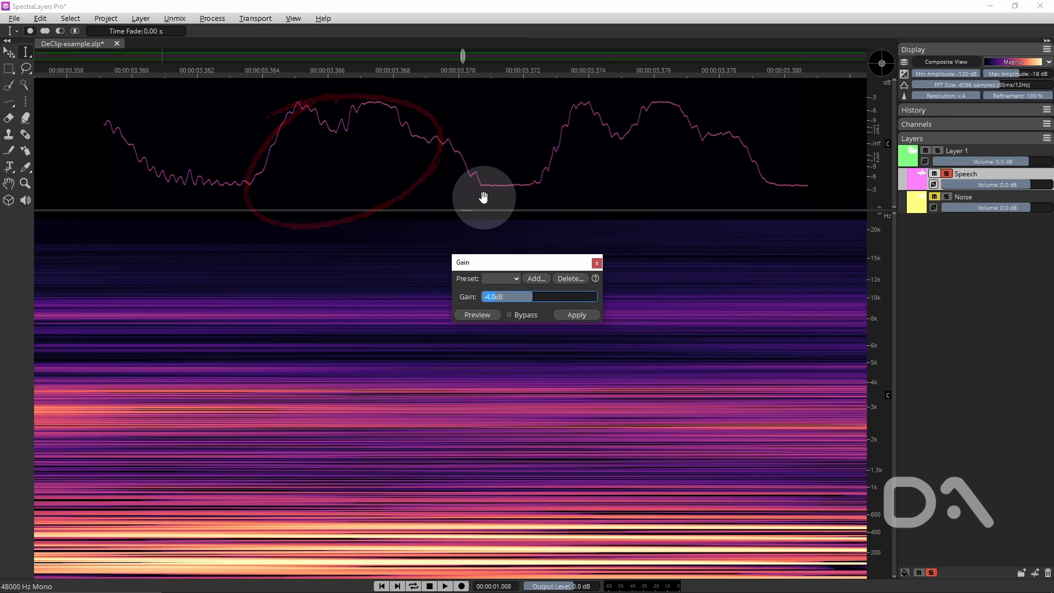
{"action": "scroll", "coordinate": [483, 197], "scroll_direction": "up", "scroll_amount": 3}
{"action": "scroll", "coordinate": [482, 196], "scroll_direction": "down", "scroll_amount": 5}
{"action": "scroll", "coordinate": [481, 195], "scroll_direction": "down", "scroll_amount": 7}
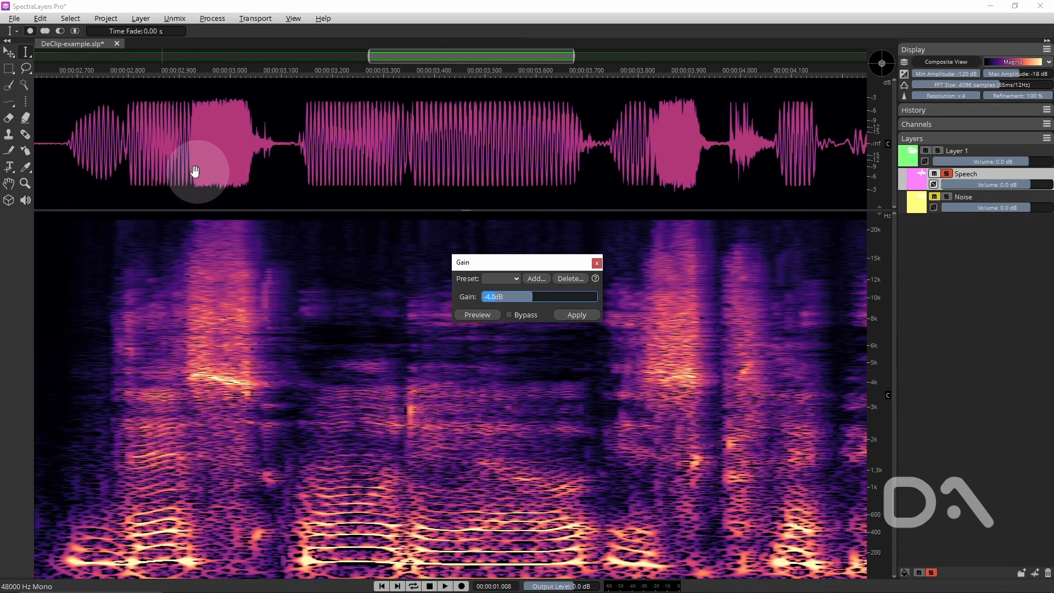
{"action": "scroll", "coordinate": [181, 165], "scroll_direction": "down", "scroll_amount": 1}
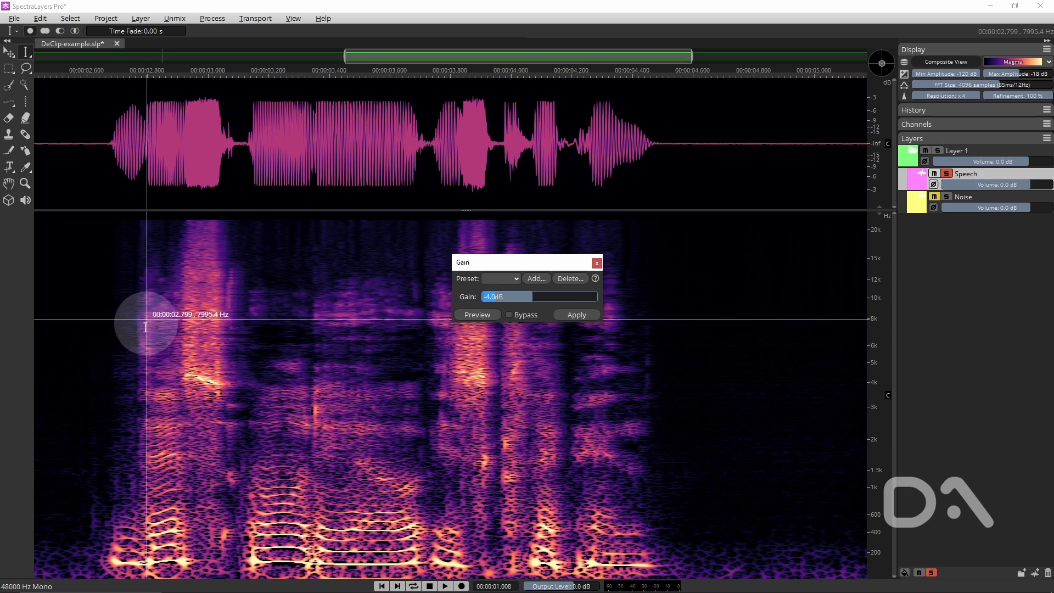
{"action": "left_click", "coordinate": [597, 262]}
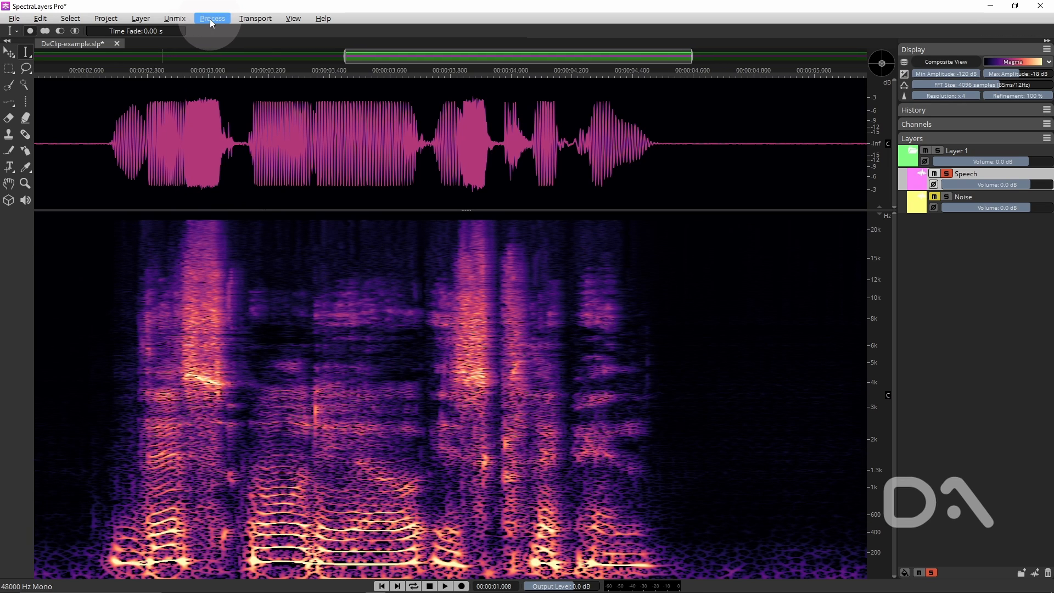
- Load Slate Digital's Fresh Air plug-in as a VST3 effect for the Speech layer
{"action": "left_click", "coordinate": [210, 18]}
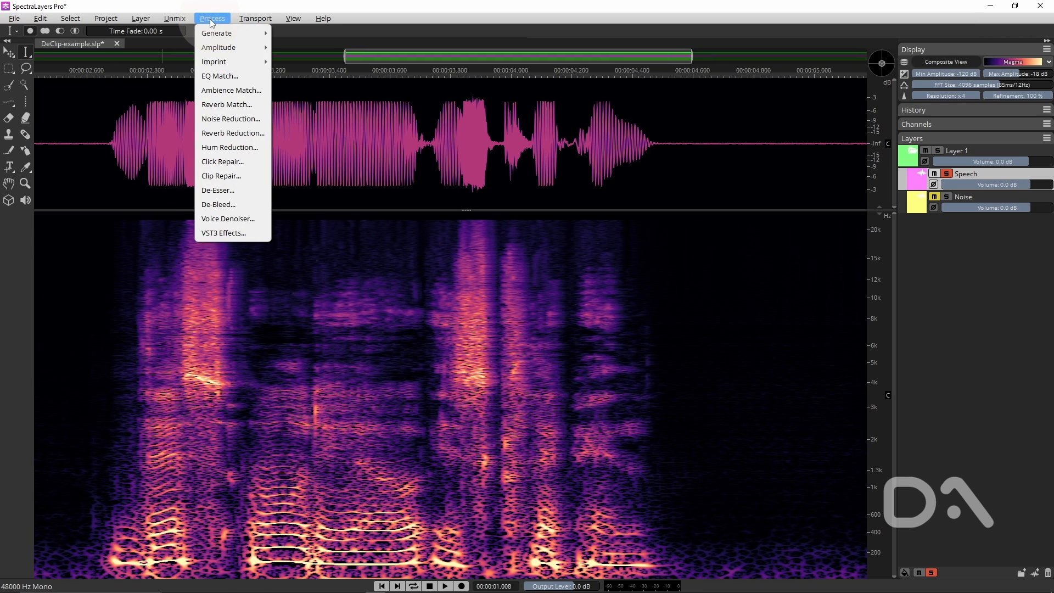
{"action": "left_click", "coordinate": [235, 233]}
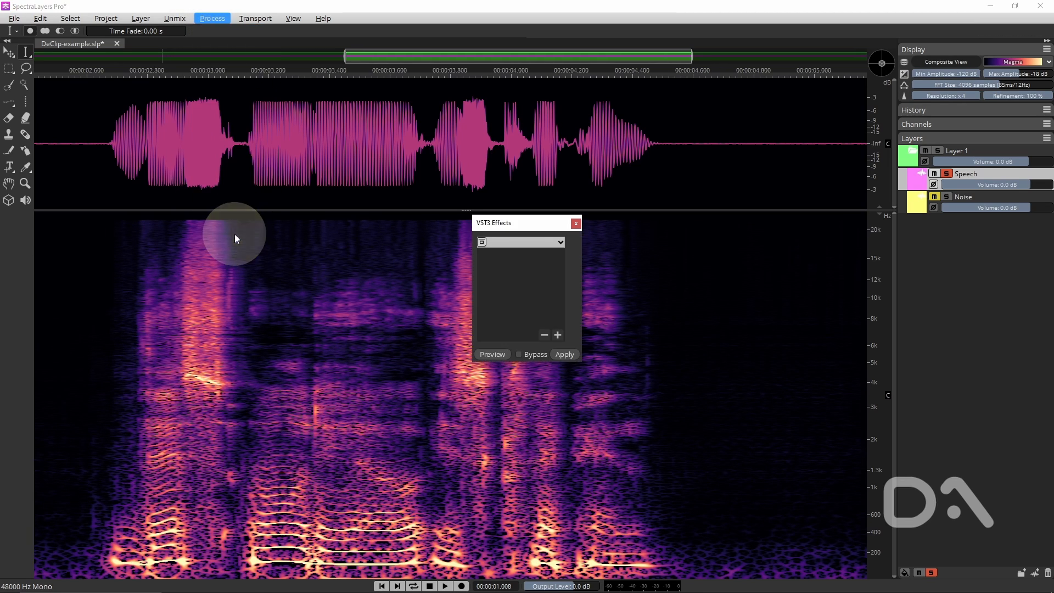
{"action": "left_click", "coordinate": [556, 245]}
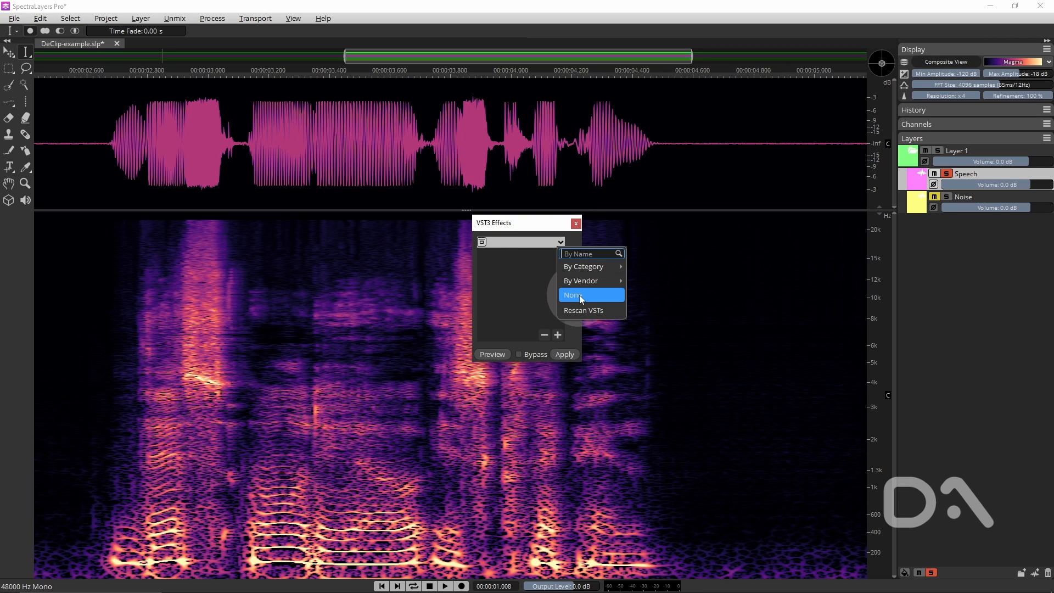
{"action": "mouse_move", "coordinate": [597, 281]}
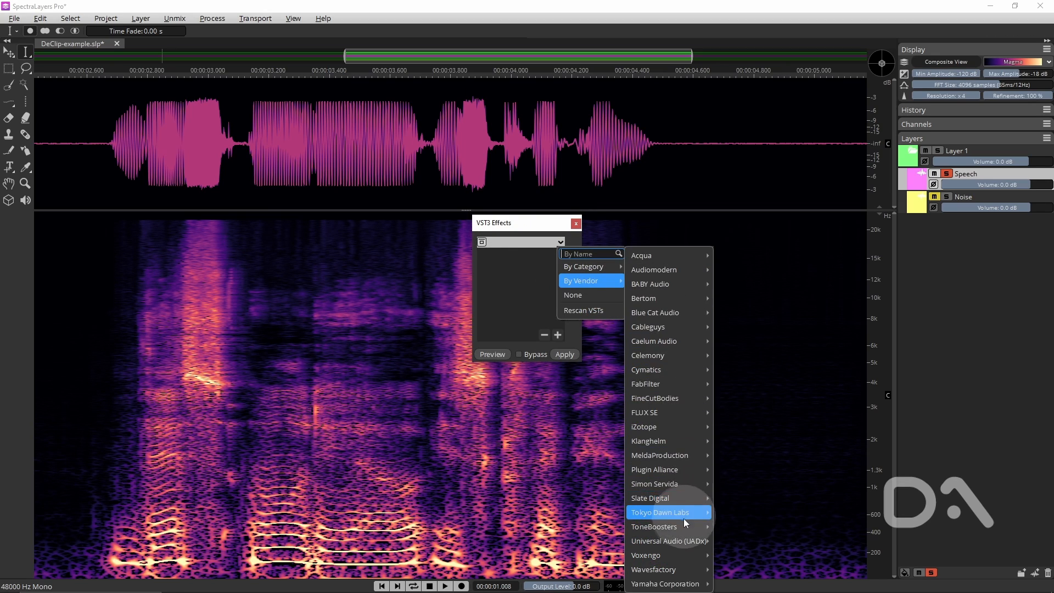
{"action": "left_click", "coordinate": [678, 500]}
{"action": "left_click", "coordinate": [733, 498]}
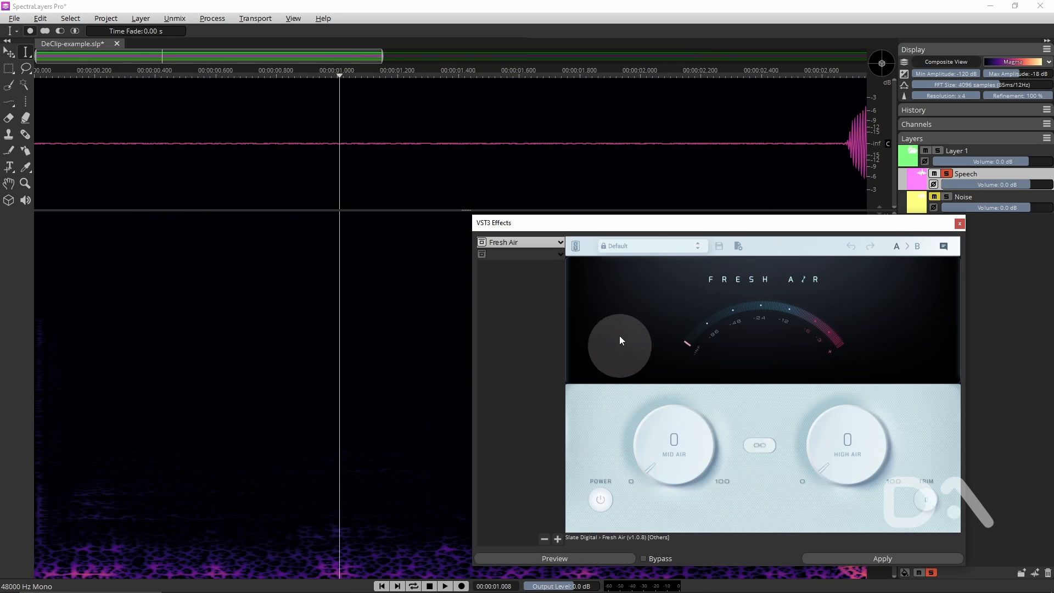
- Choose Fresh Air's Vocal Air preset, apply the effect to the Speech layer and close the effects dialog
{"action": "left_click_drag", "start_coordinate": [622, 223], "coordinate": [430, 199]}
{"action": "scroll", "coordinate": [230, 434], "scroll_direction": "down", "scroll_amount": 4}
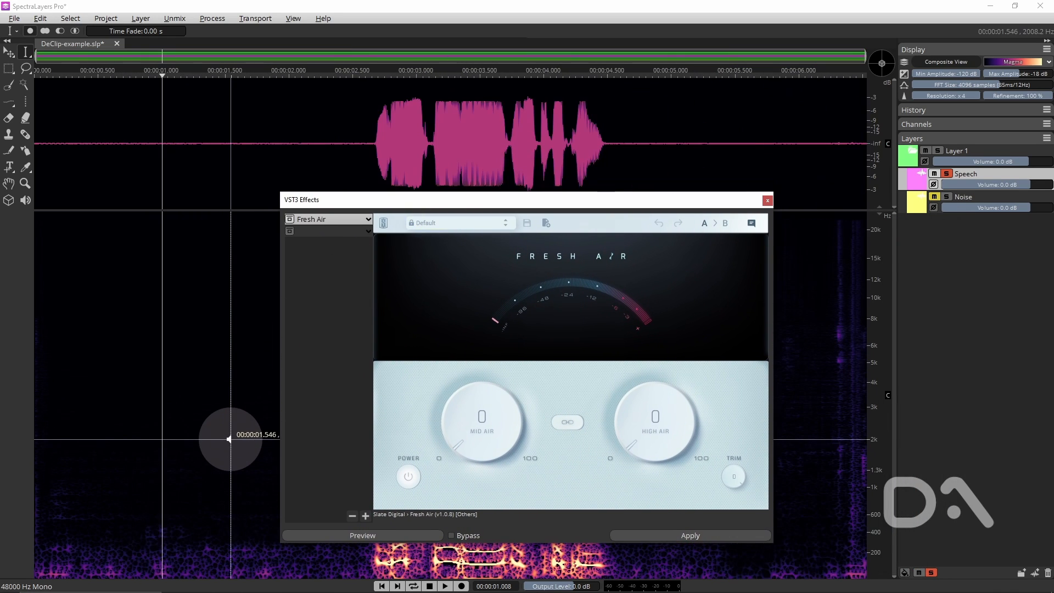
{"action": "left_click", "coordinate": [434, 222]}
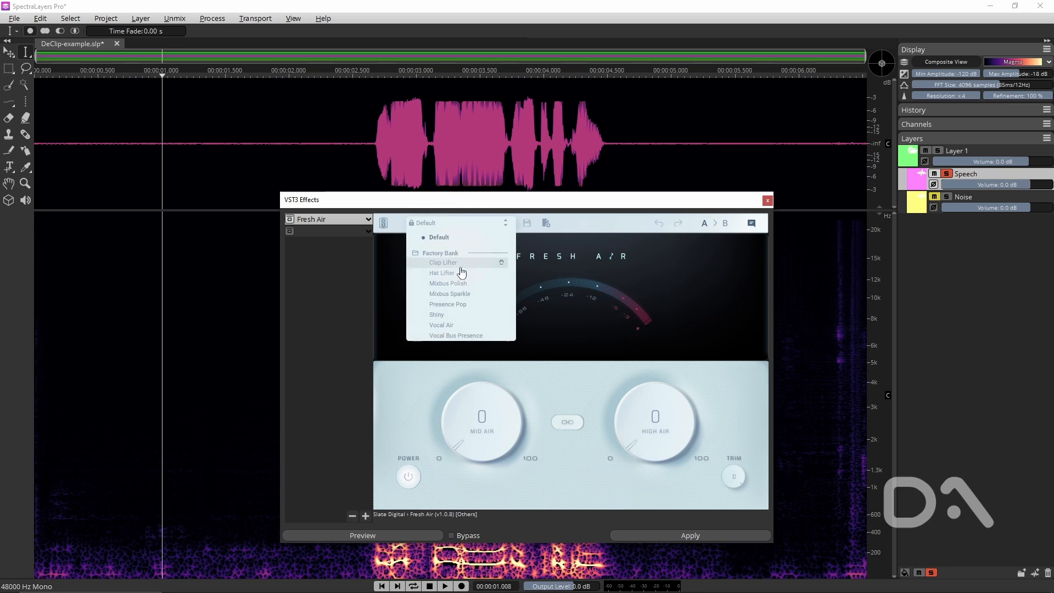
{"action": "left_click", "coordinate": [452, 327]}
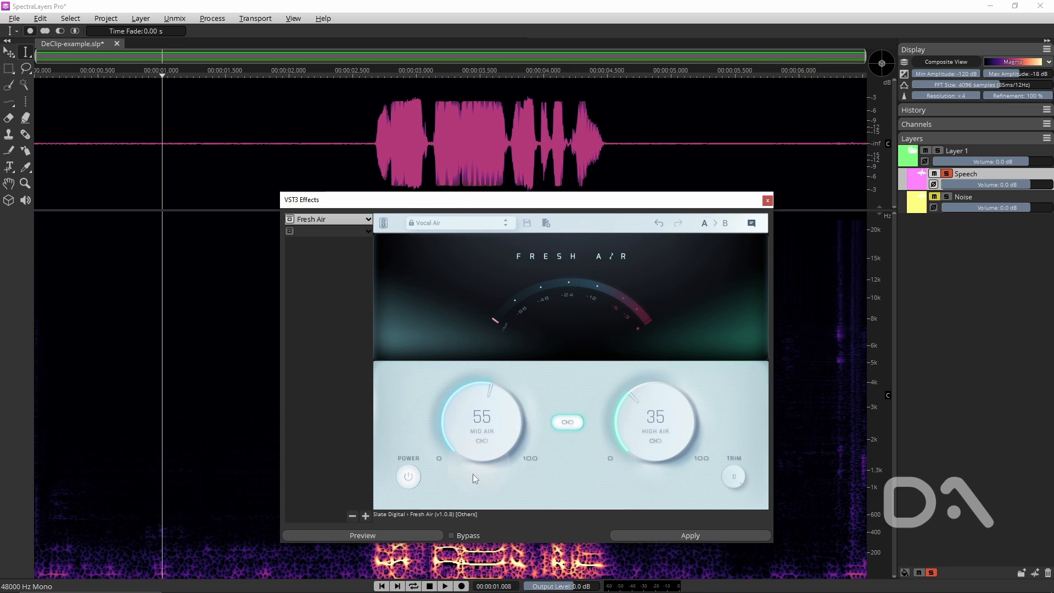
{"action": "left_click", "coordinate": [651, 535]}
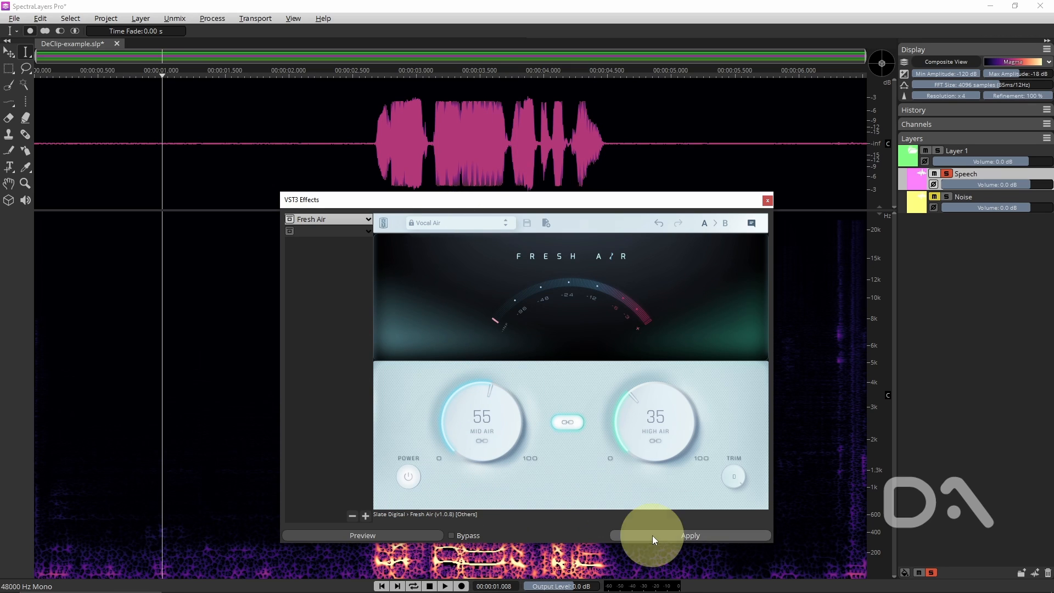
{"action": "left_click", "coordinate": [768, 200]}
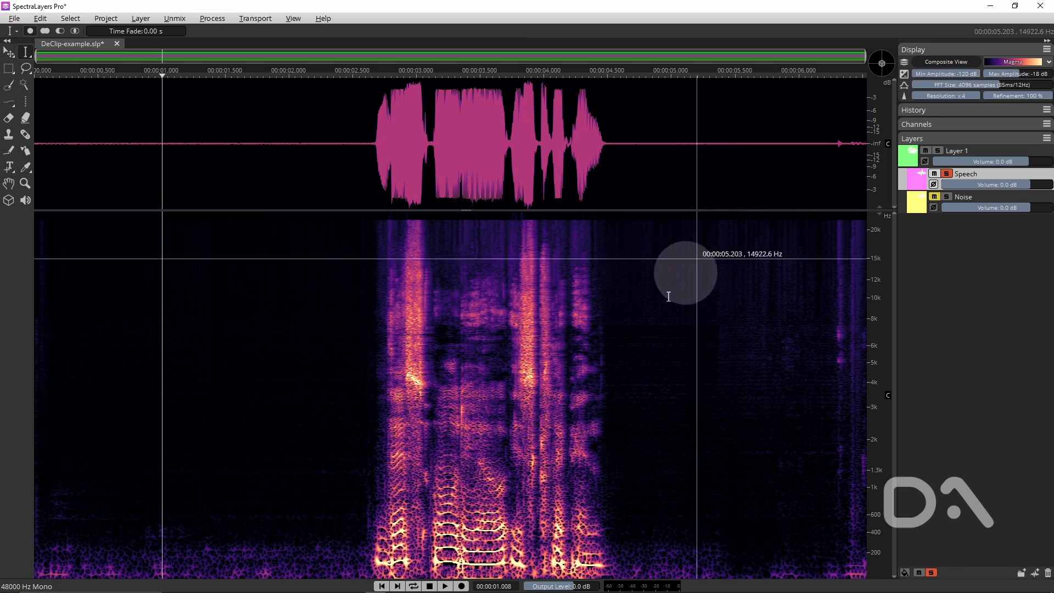
- Inspect the processed Speech layer's waveform and the quiet spectrogram area before the voice, and play back the result
{"action": "scroll", "coordinate": [252, 417], "scroll_direction": "up", "scroll_amount": 2}
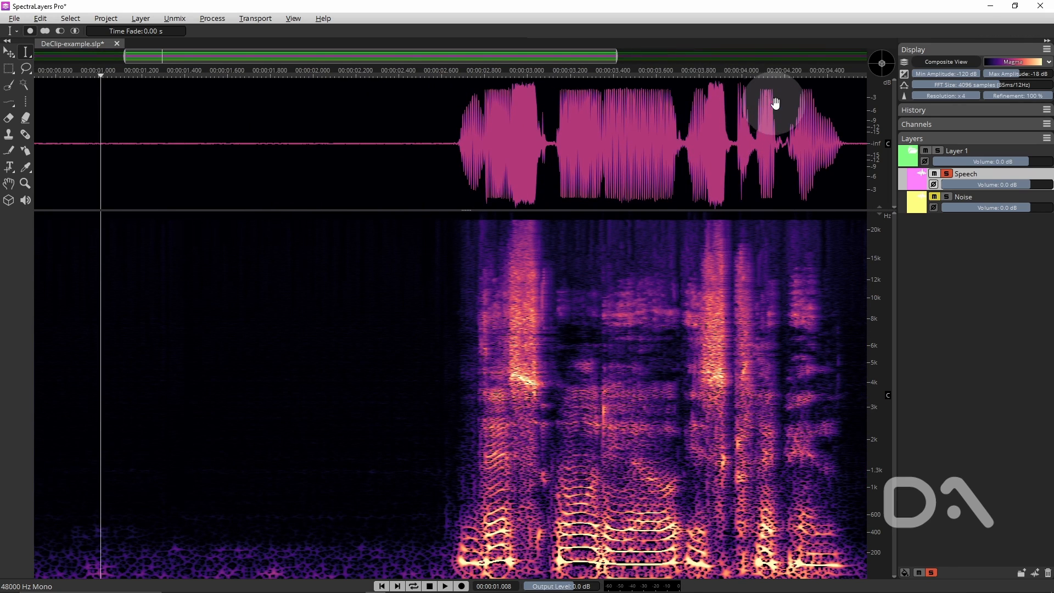
{"action": "scroll", "coordinate": [372, 400], "scroll_direction": "up", "scroll_amount": 2}
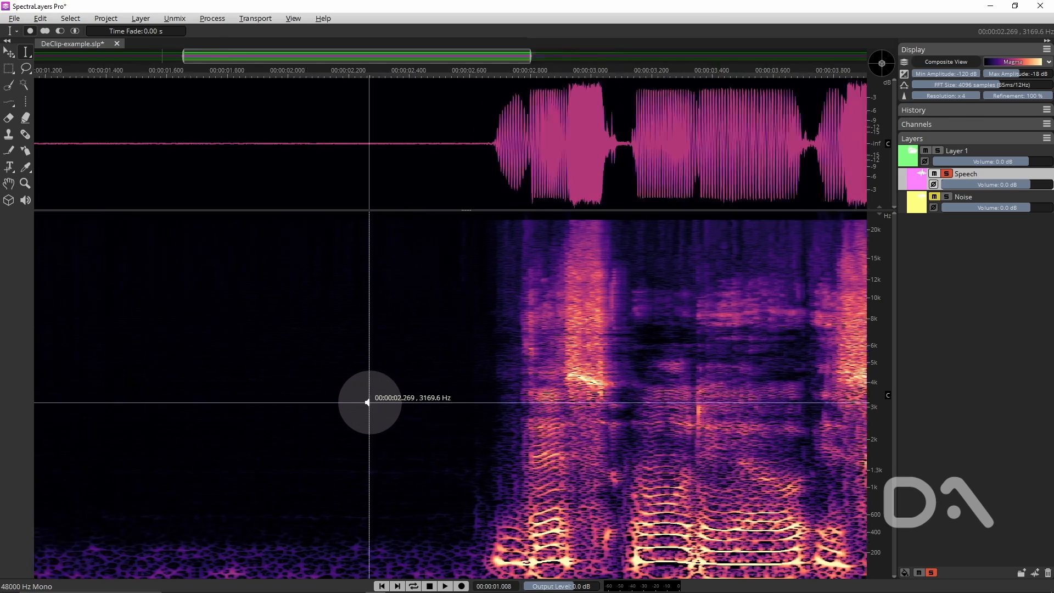
{"action": "scroll", "coordinate": [367, 402], "scroll_direction": "down", "scroll_amount": 3}
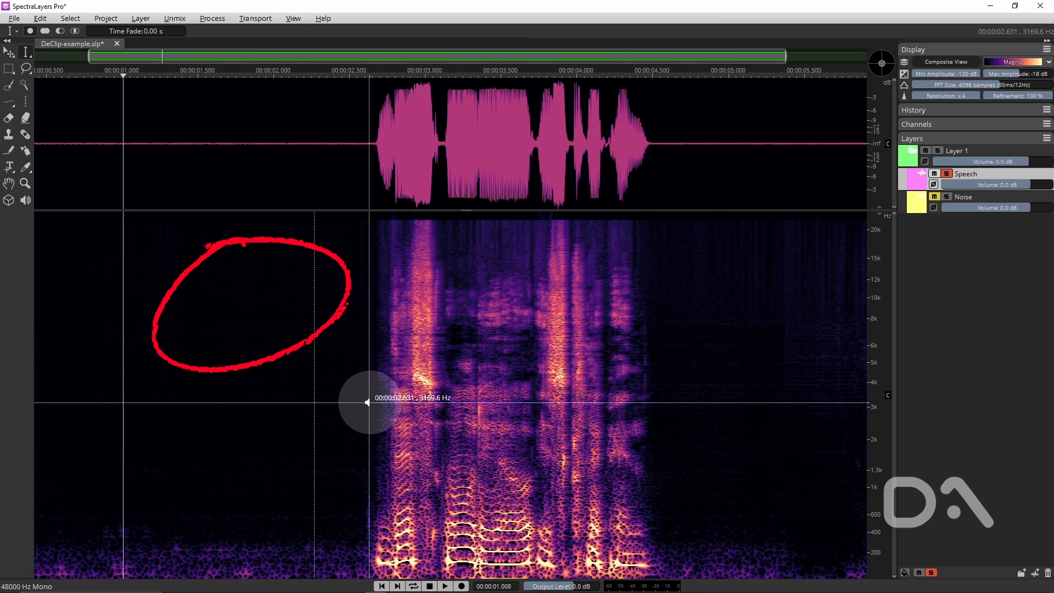
{"action": "scroll", "coordinate": [367, 402], "scroll_direction": "up", "scroll_amount": 1}
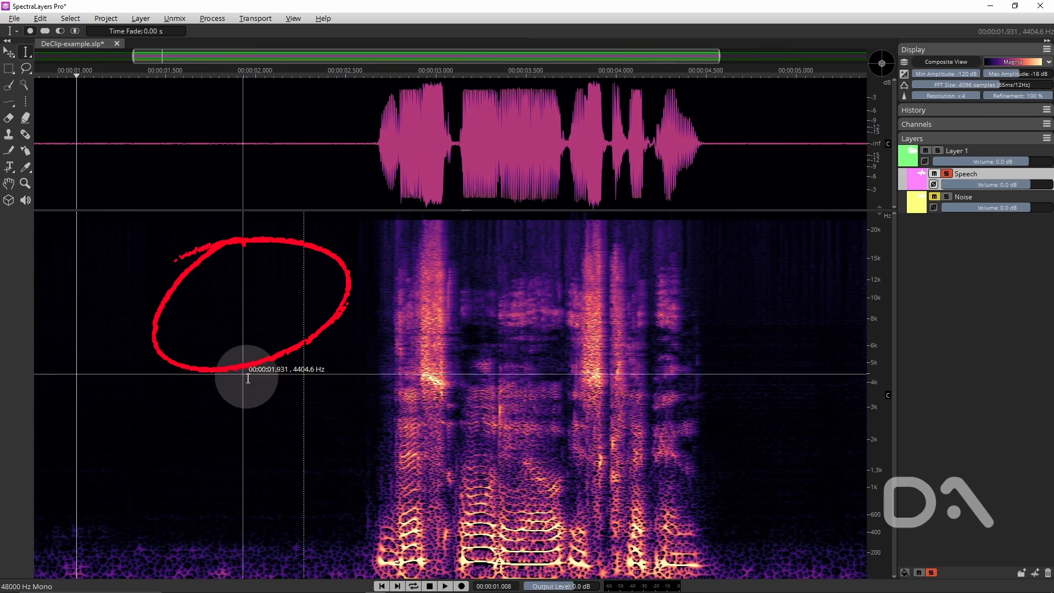
{"action": "scroll", "coordinate": [150, 379], "scroll_direction": "up", "scroll_amount": 1}
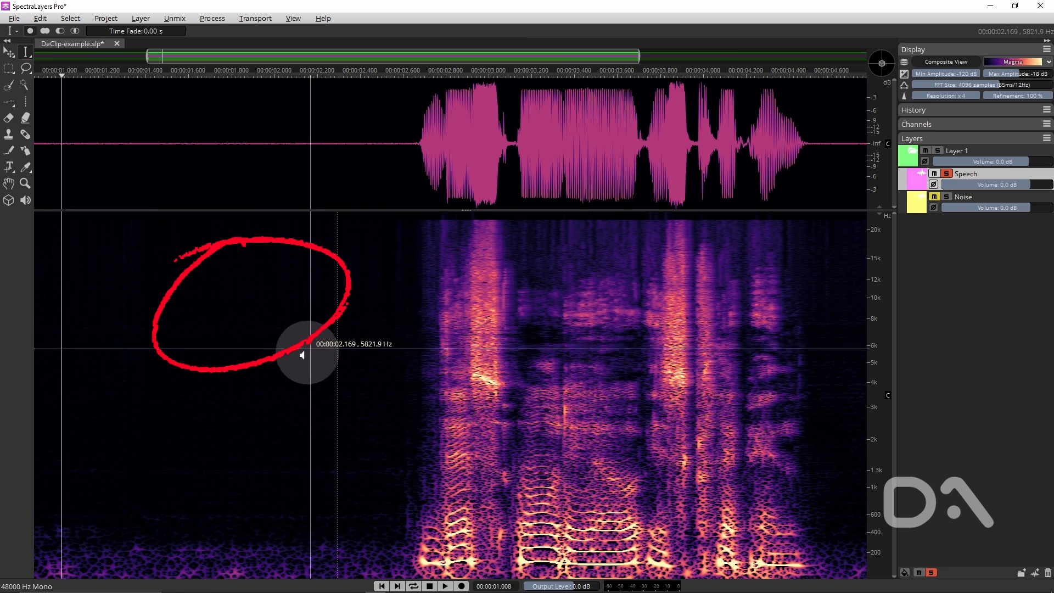
{"action": "scroll", "coordinate": [313, 362], "scroll_direction": "down", "scroll_amount": 3}
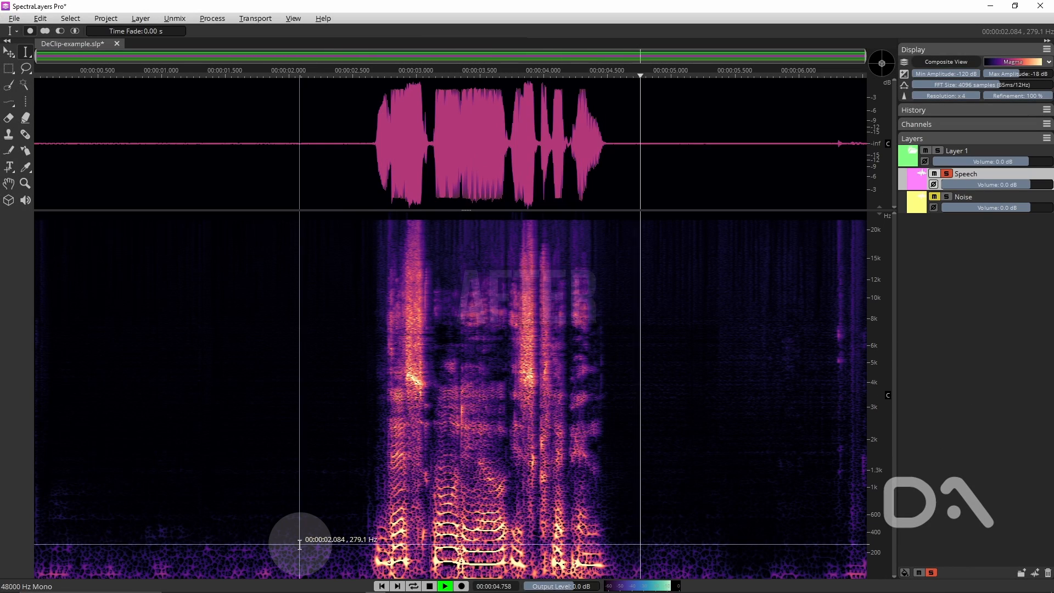
{"action": "key", "text": "space"}
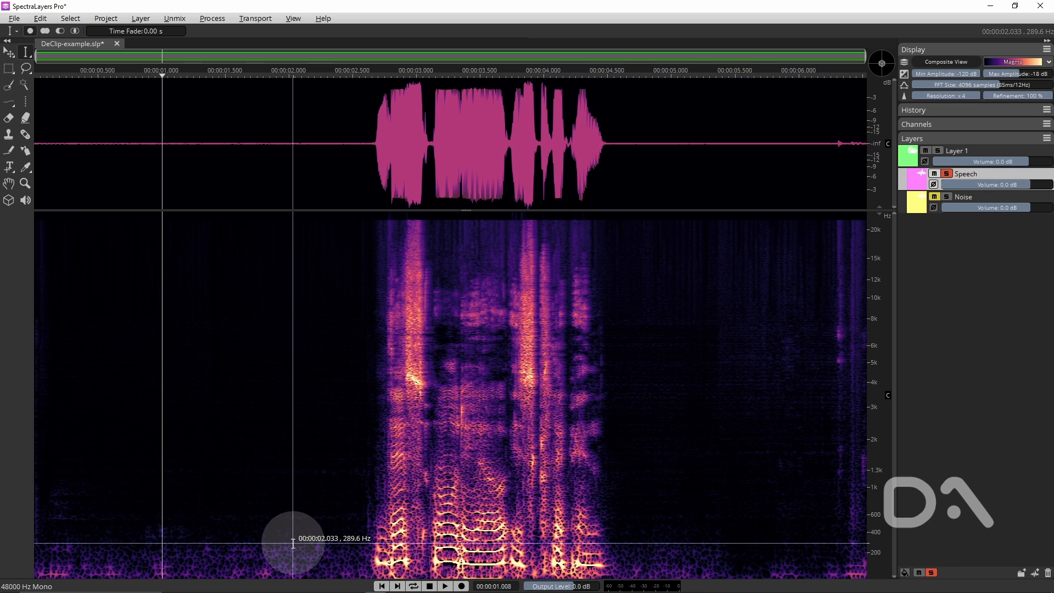